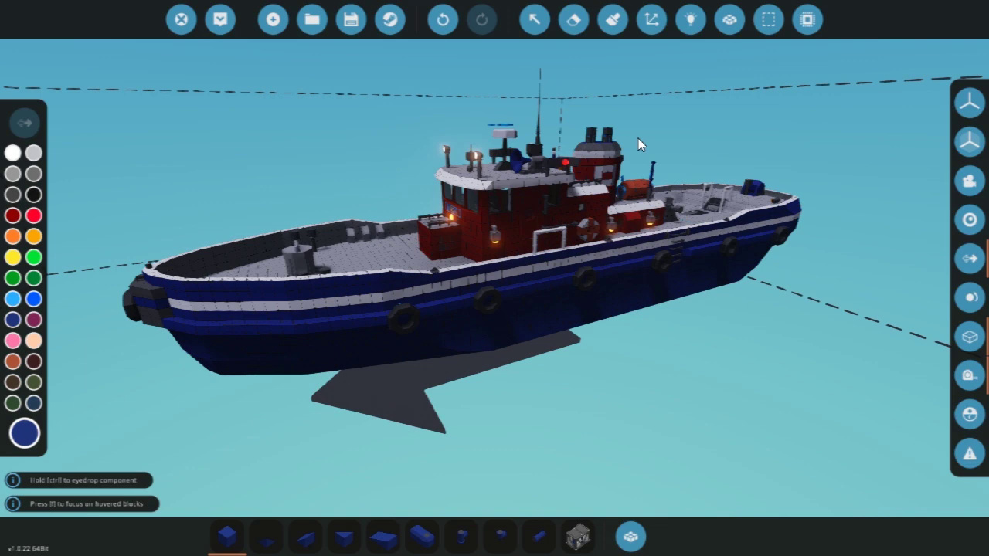
Orbit around the tugboat, then switch to the Select tool to highlight its components
right_drag(355, 394, 468, 435)
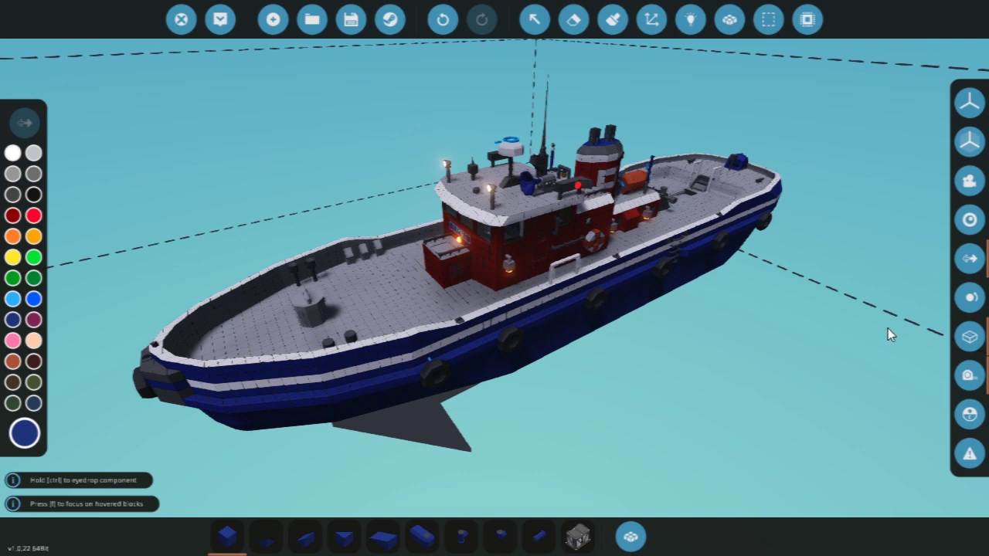
right_drag(689, 362, 708, 361)
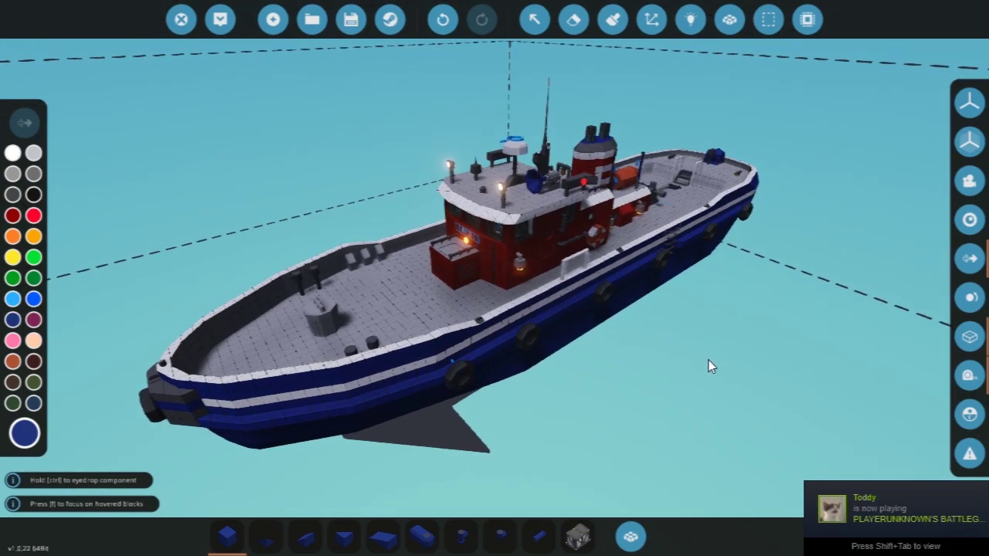
mouse_move(708, 359)
right_down()
mouse_move(696, 348)
mouse_move(702, 357)
mouse_move(724, 318)
mouse_move(709, 355)
right_up()
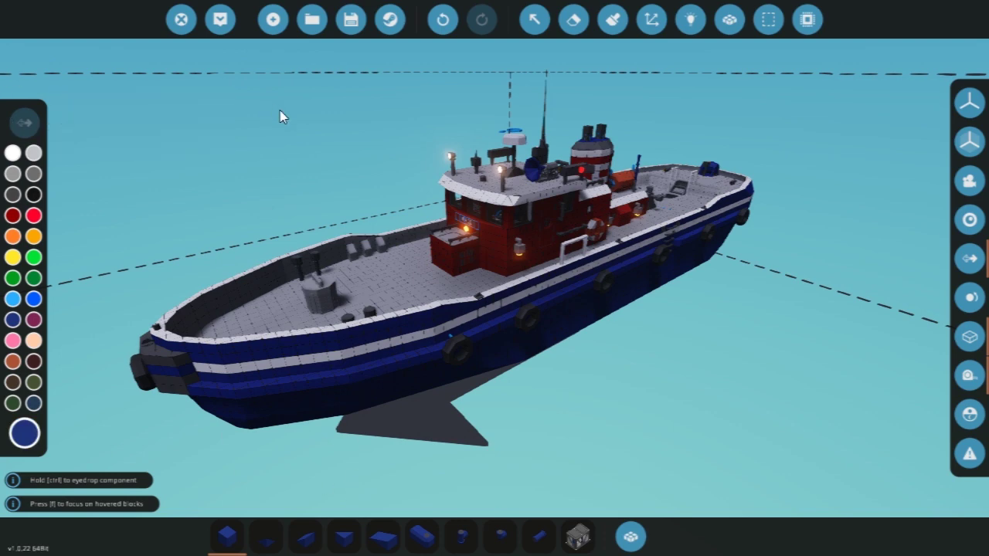
click(534, 20)
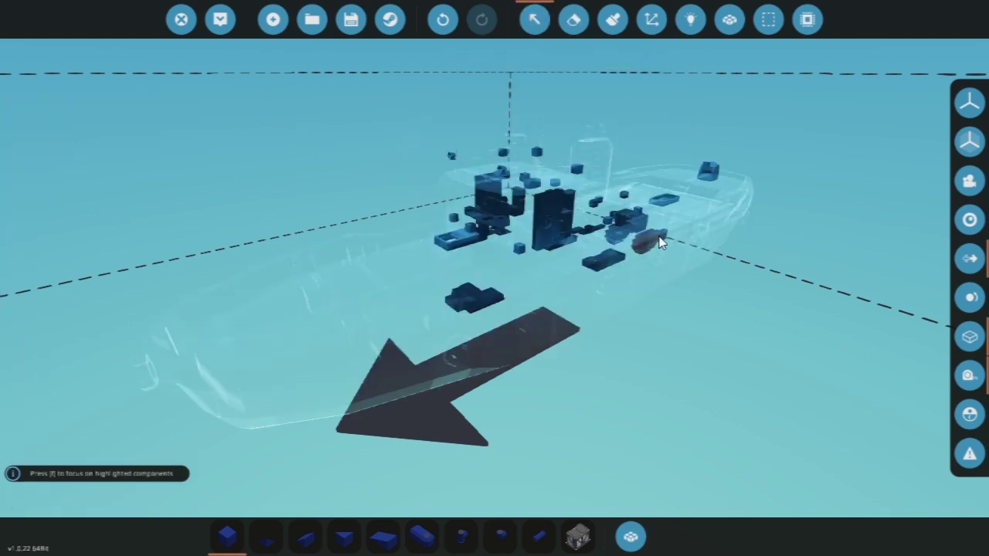
Open the driver seat's settings and review its Captain display name and Ship Pilot AI mode
mouse_move(461, 274)
right_down()
mouse_move(468, 269)
mouse_move(457, 263)
right_up()
click(457, 263)
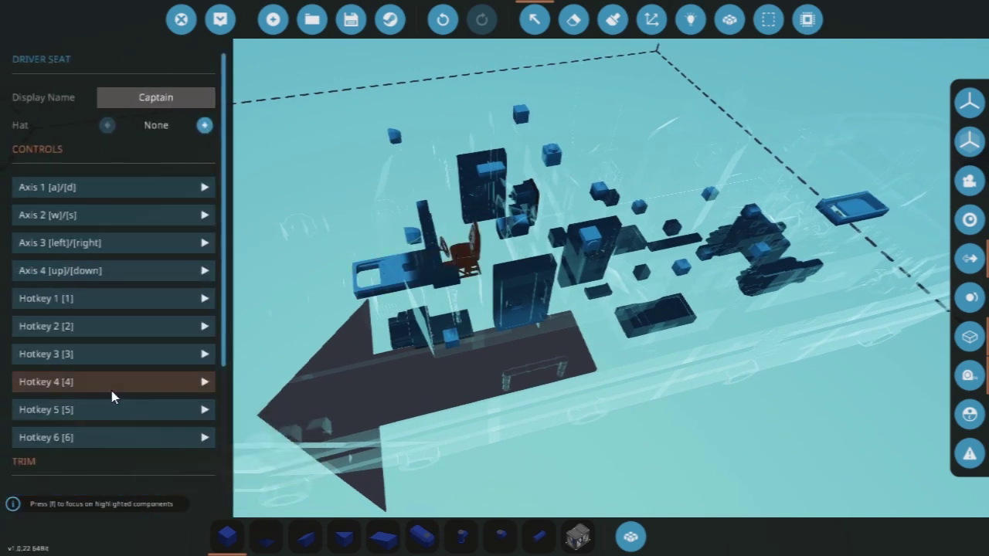
scroll(139, 213, down, 3)
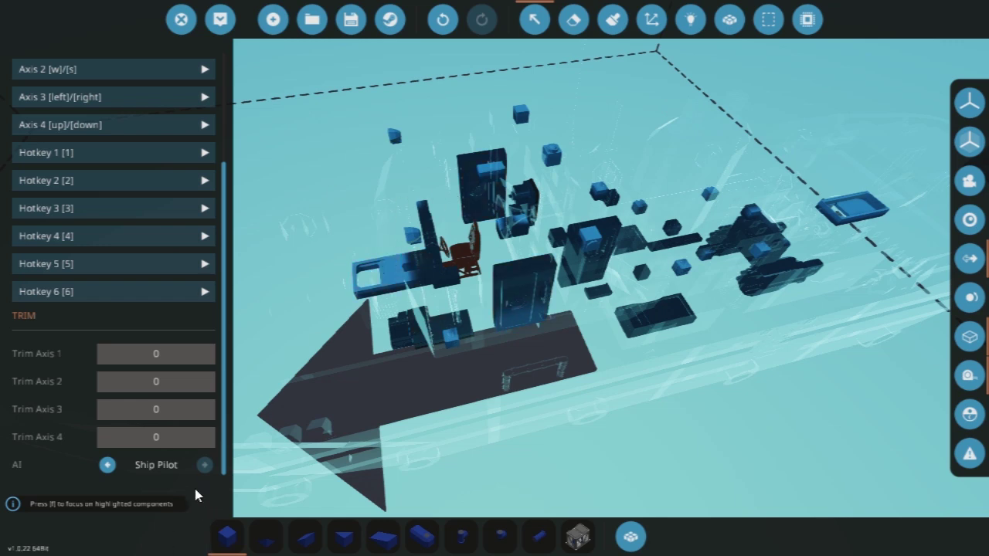
scroll(83, 261, up, 3)
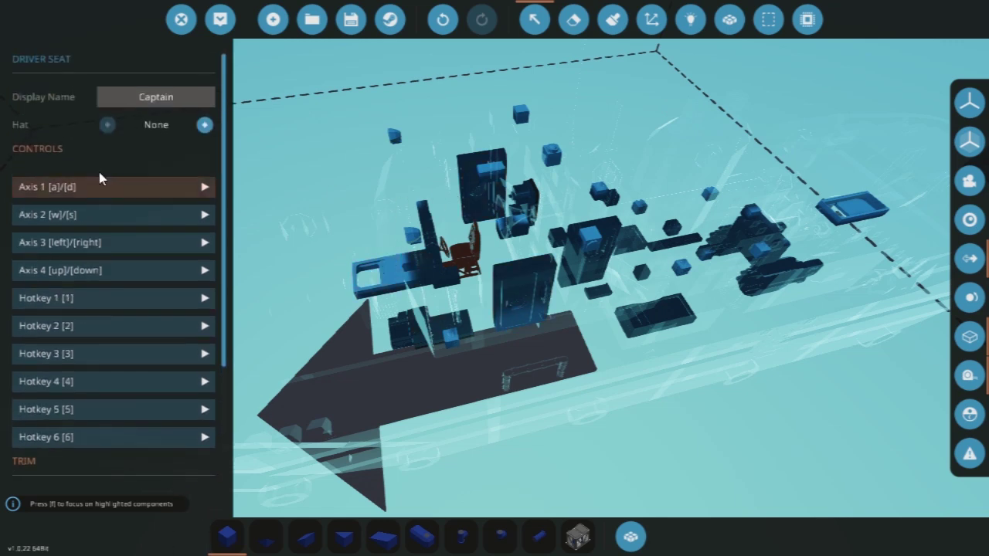
click(189, 104)
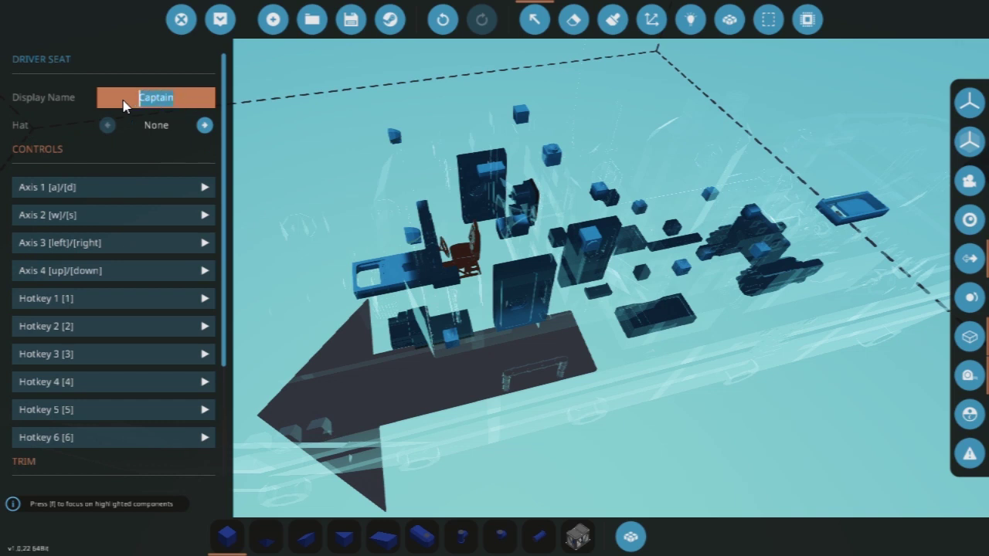
click(185, 99)
scroll(181, 104, down, 3)
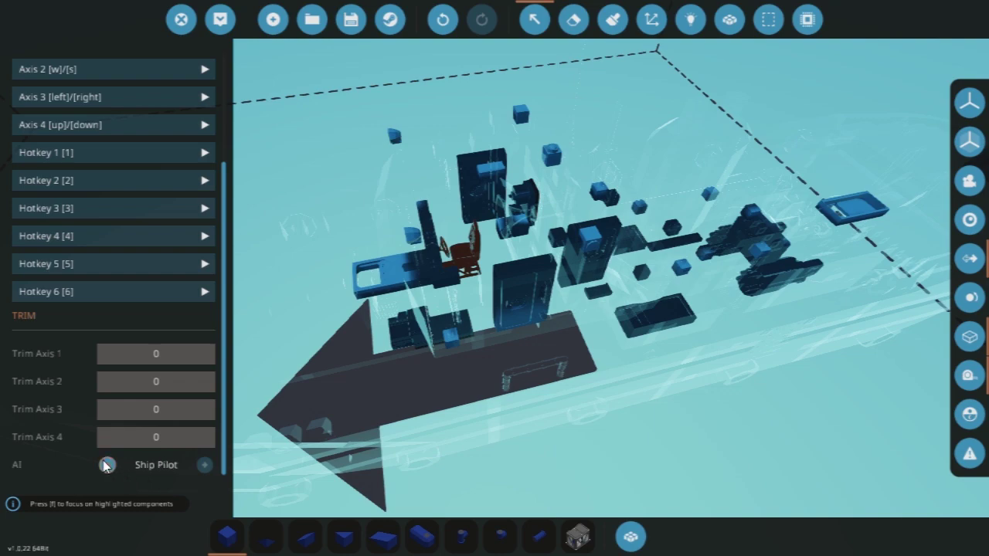
right_drag(479, 287, 551, 269)
scroll(550, 266, down, 5)
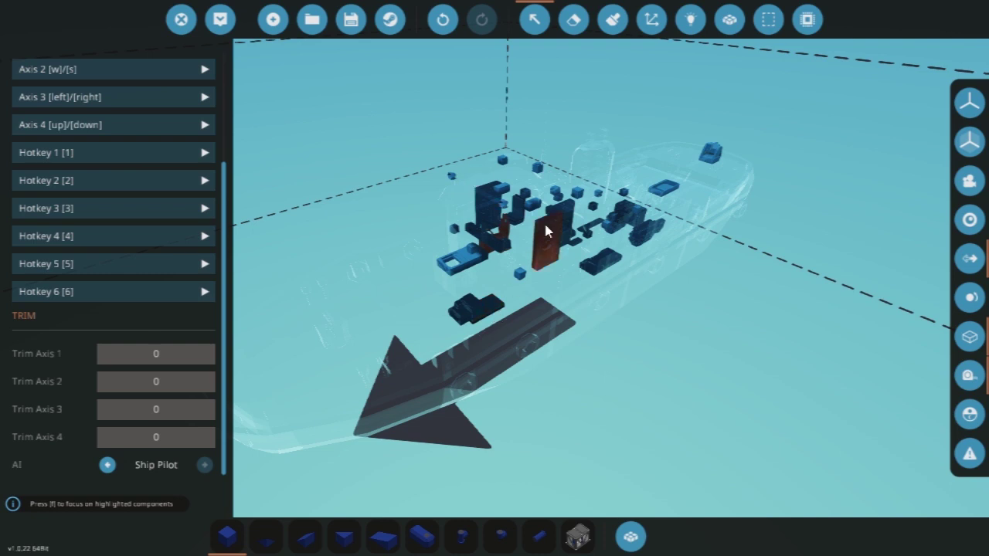
right_drag(543, 220, 477, 232)
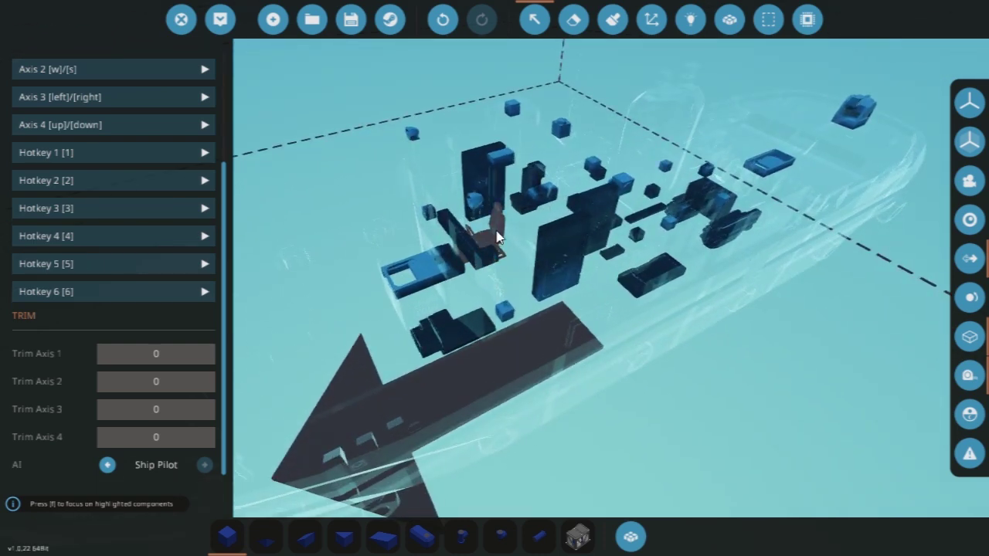
Reopen the driver seat and expand Axis 1 (Steering) and Axis 2 (Forward/Backward)
click(477, 231)
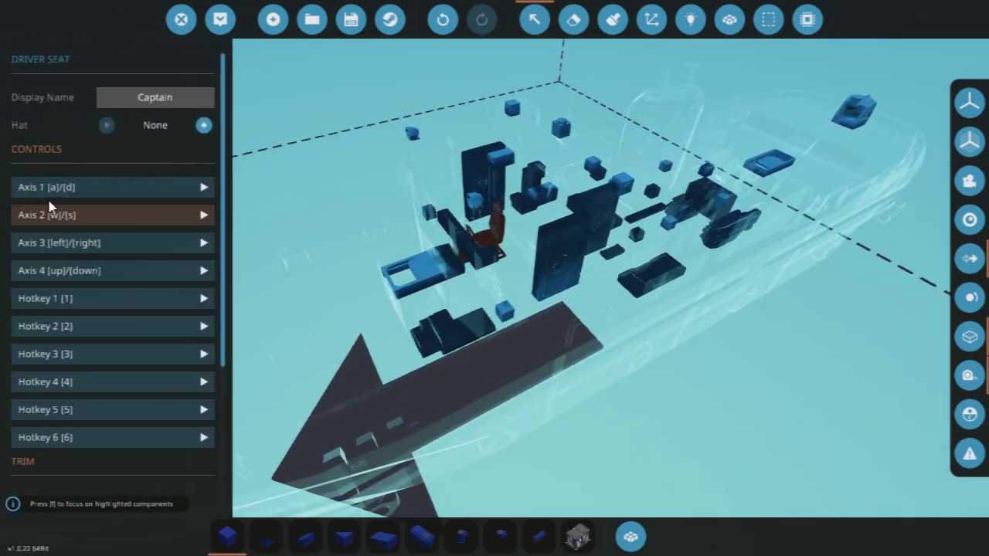
click(124, 187)
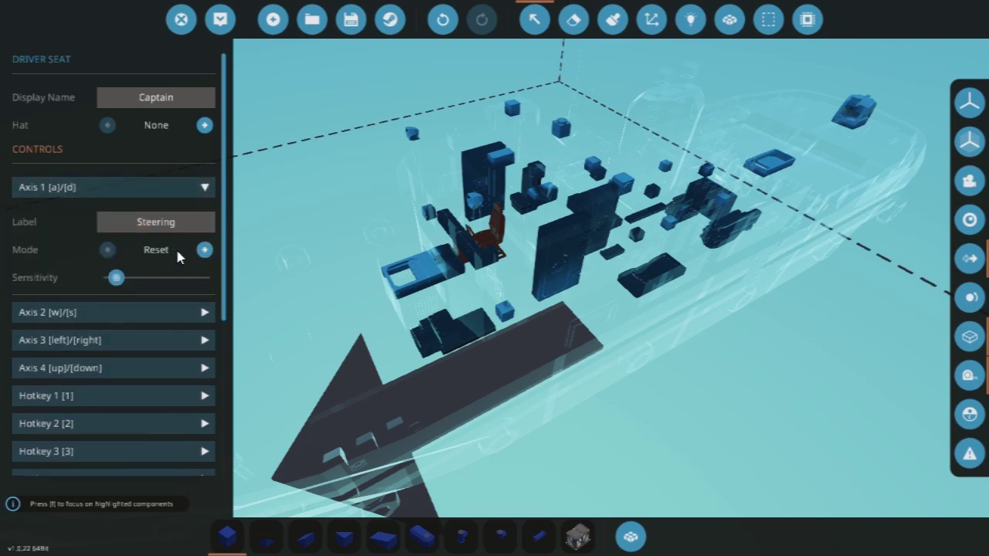
click(77, 312)
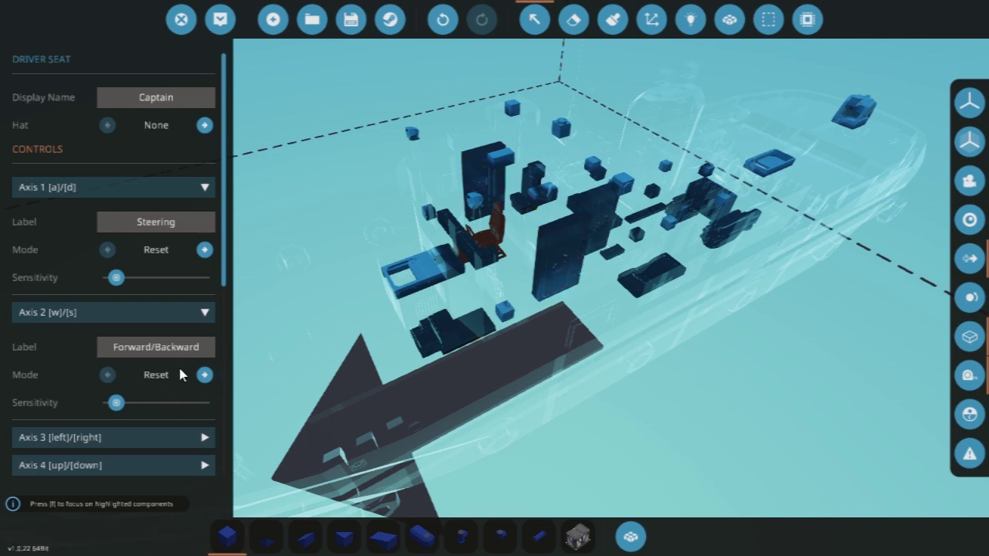
Collapse Axis 1 and 2, then inspect and collapse the Start Engine and Stop Engine hotkeys
click(121, 189)
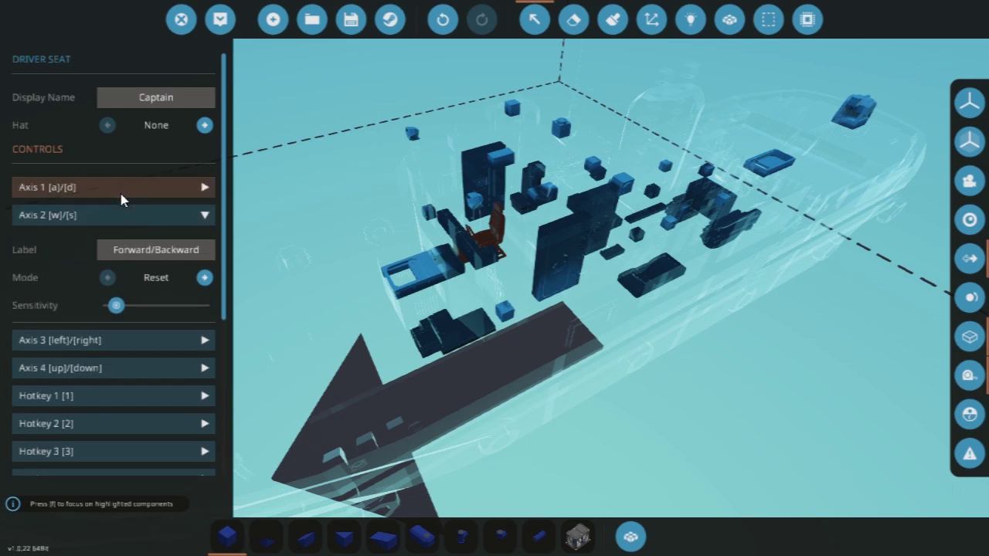
click(121, 217)
click(115, 303)
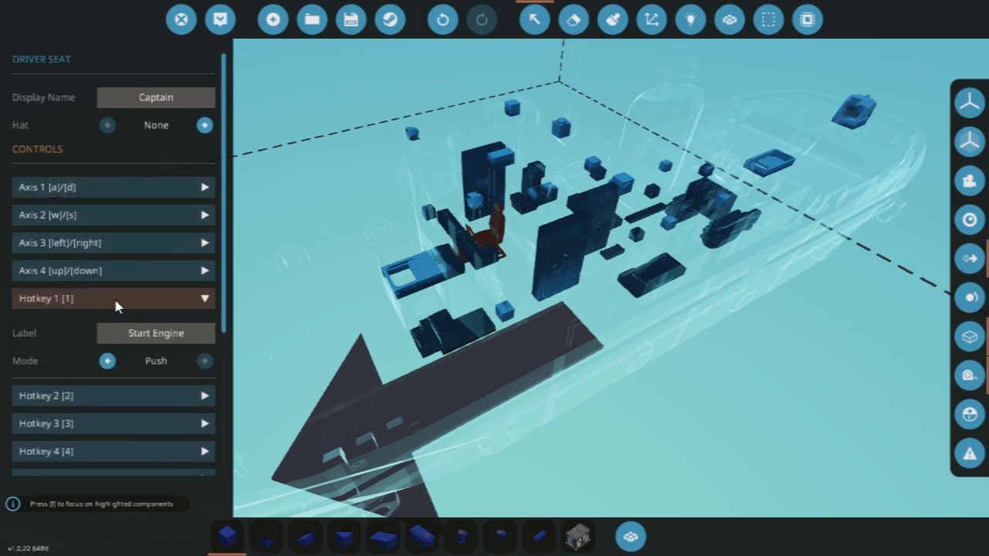
click(93, 395)
scroll(193, 340, down, 2)
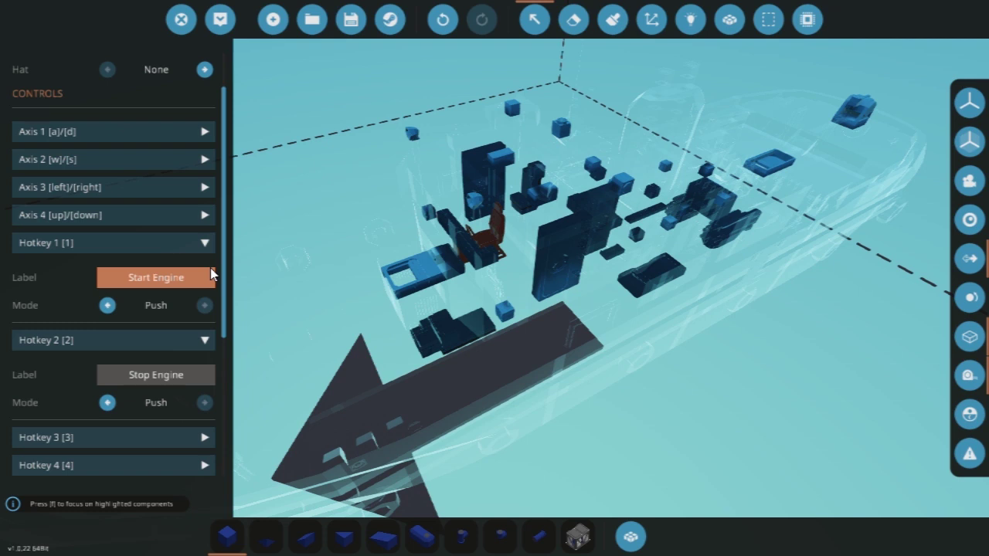
click(144, 248)
click(117, 274)
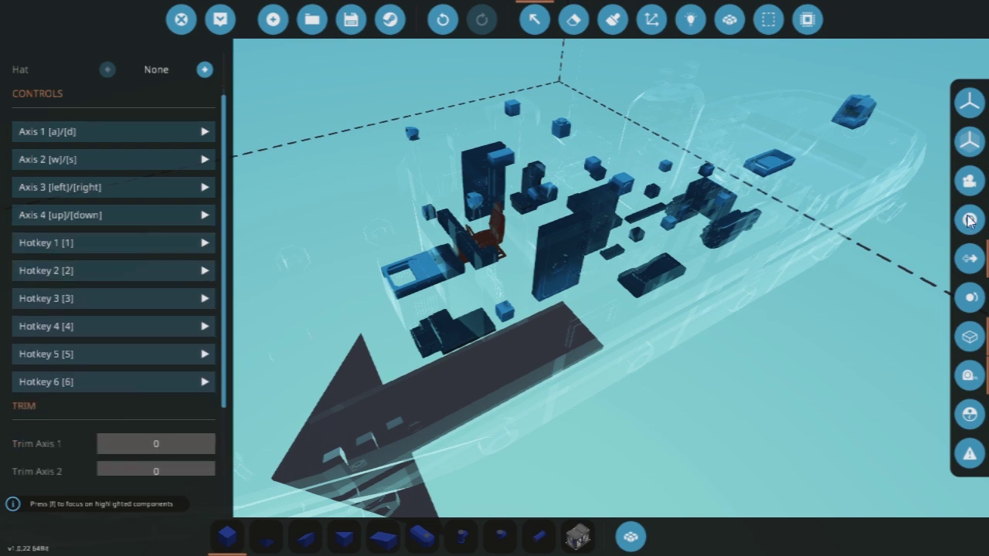
scroll(622, 279, down, 5)
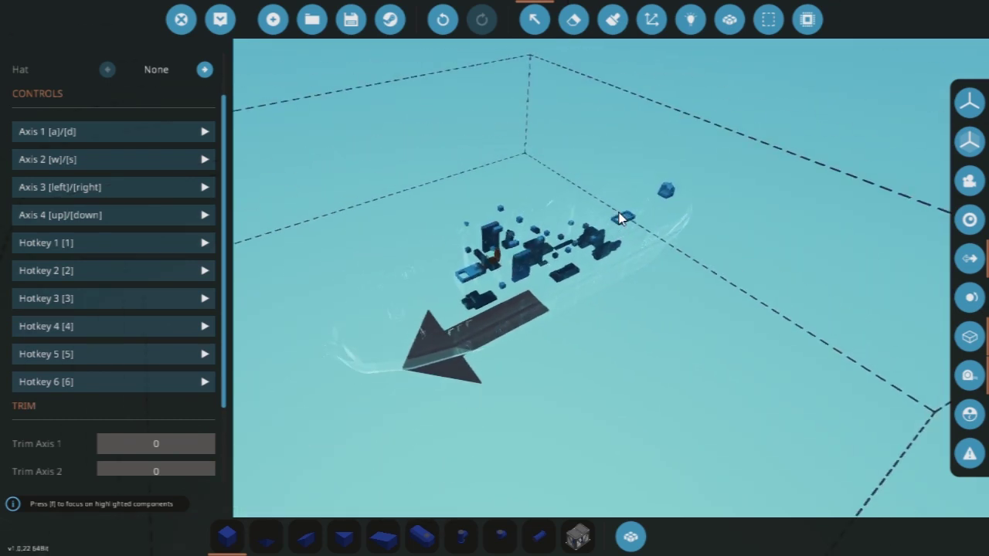
Leave the vehicle editor and rename the custom mission playlist to 'Deltars AI Boat'
click(193, 28)
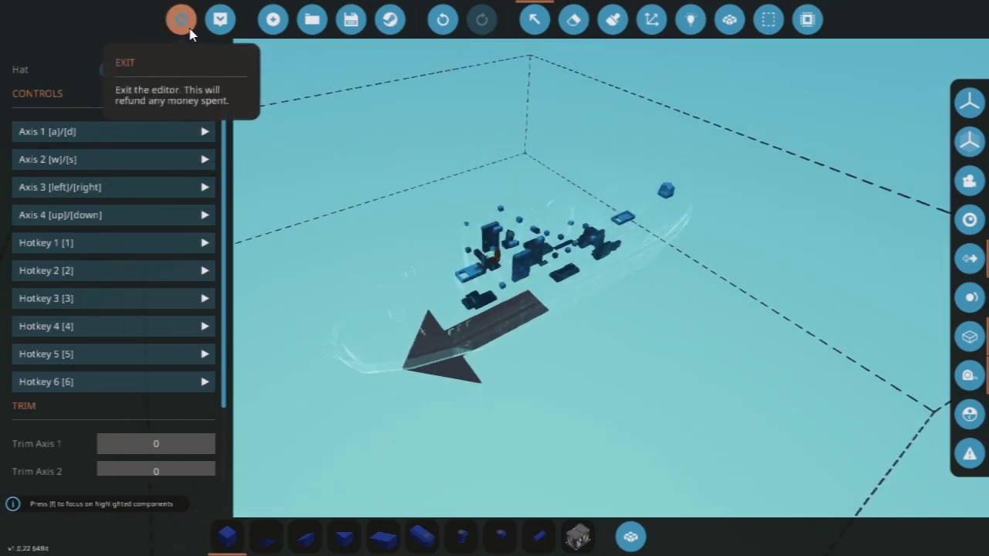
key(Escape)
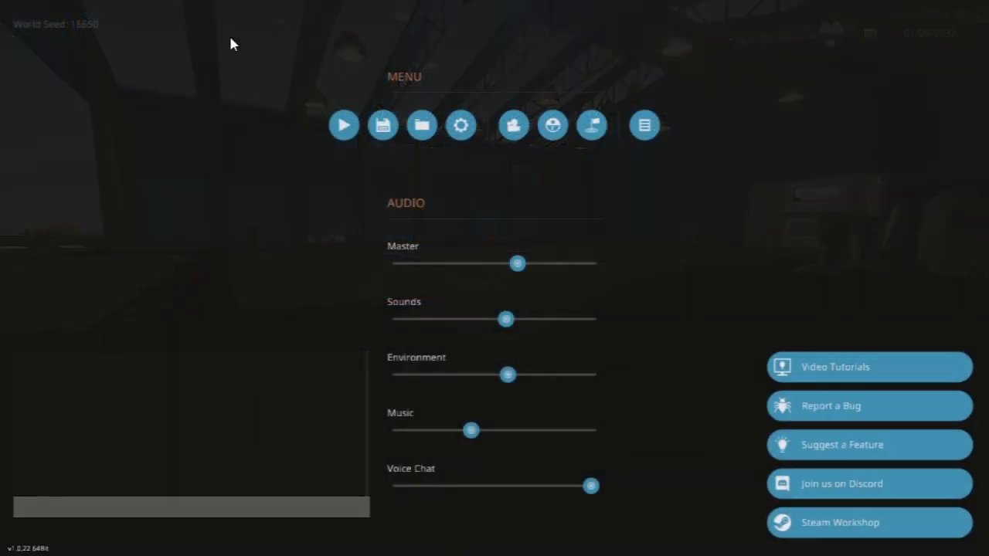
click(593, 125)
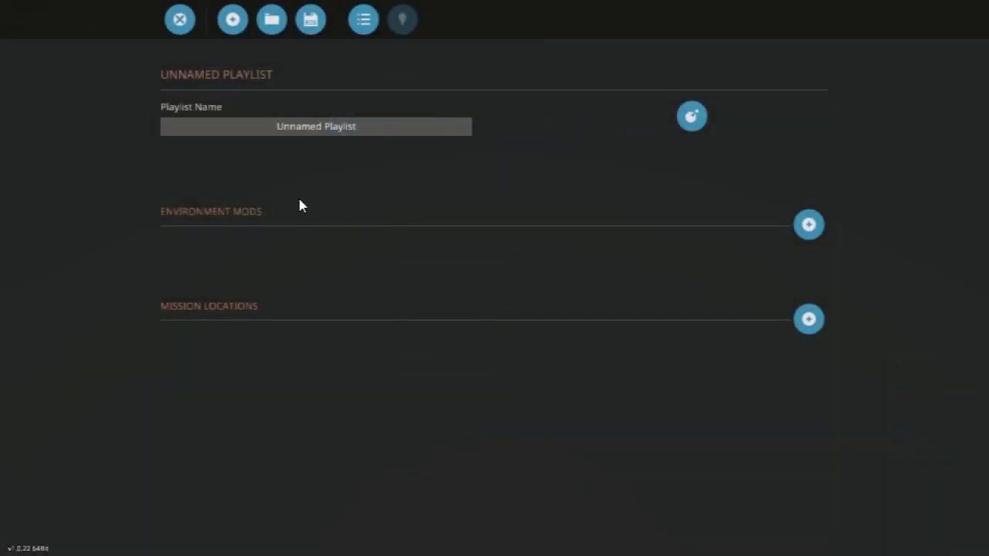
click(386, 132)
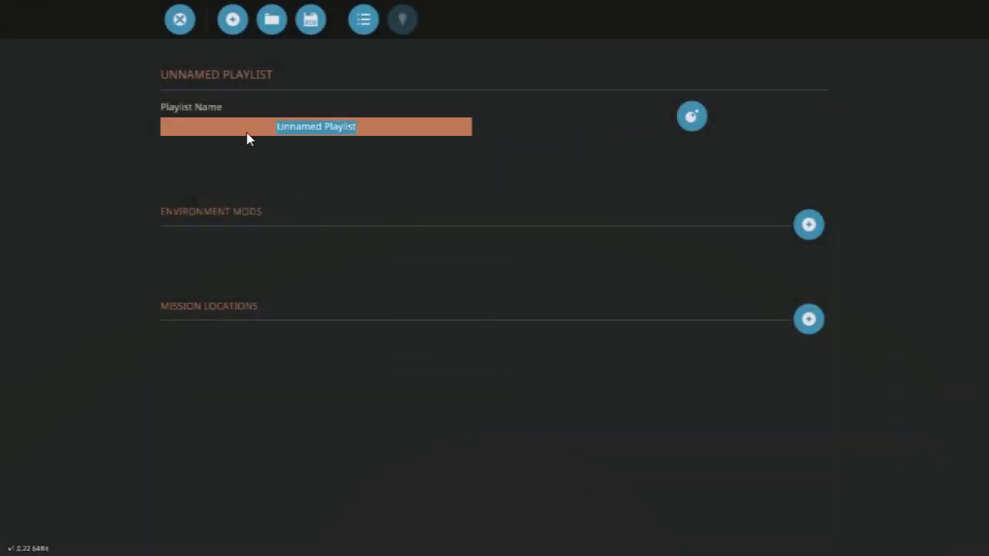
text(Deltars)
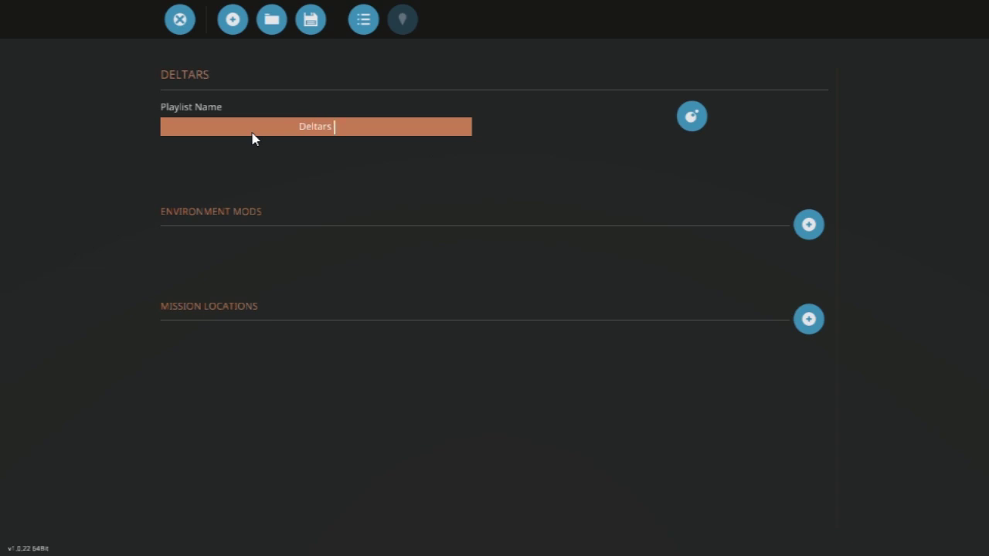
text( AI Boat)
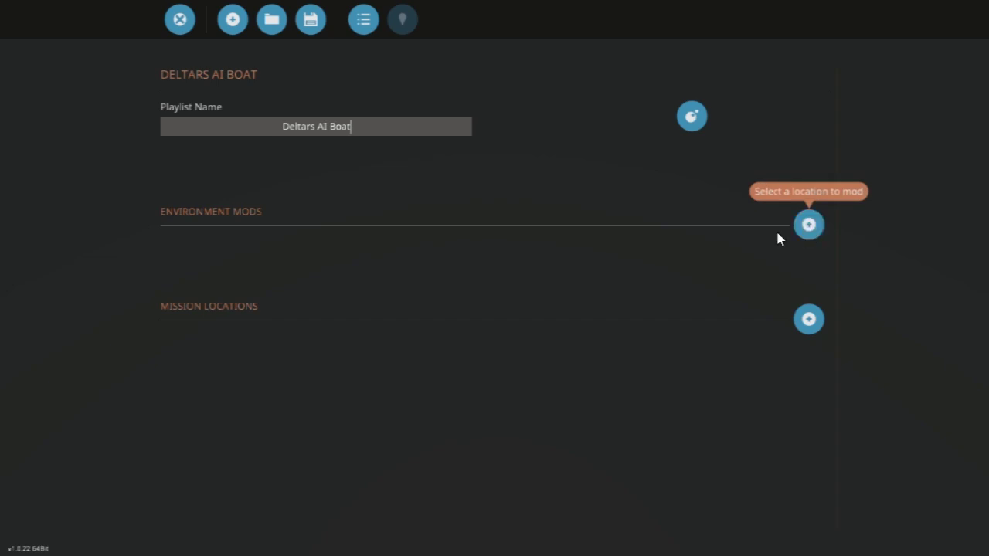
Add an Ocean mission location to the playlist and open it in the mission editor
click(808, 318)
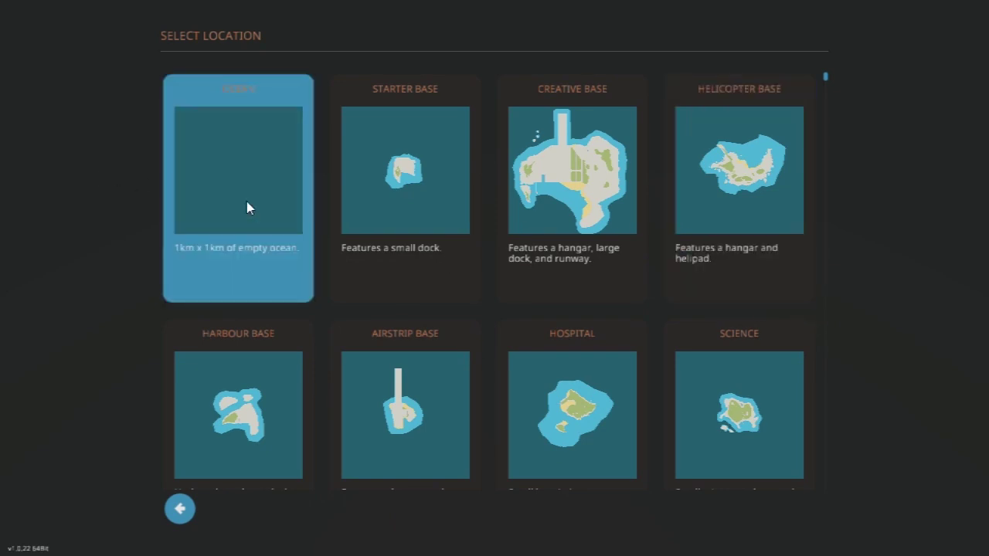
click(247, 207)
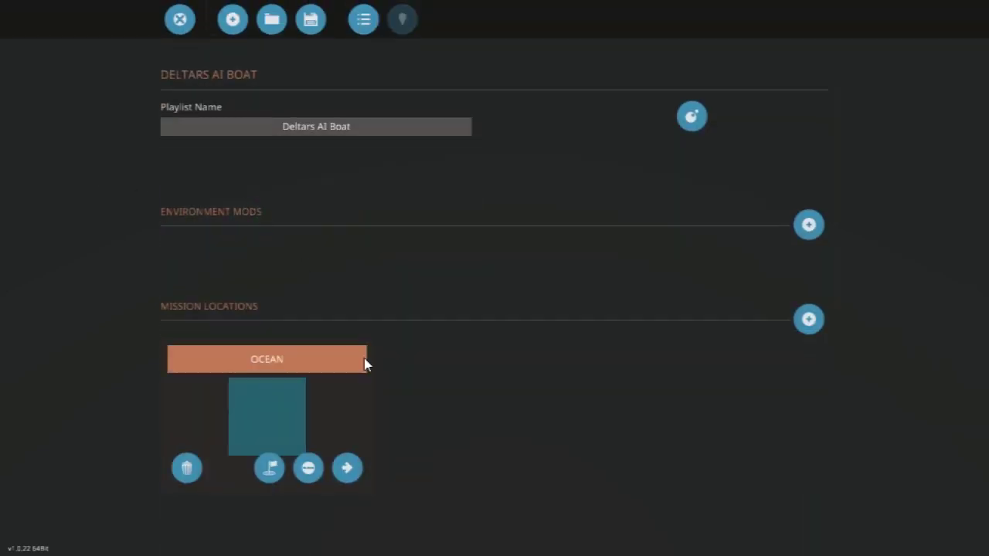
click(348, 468)
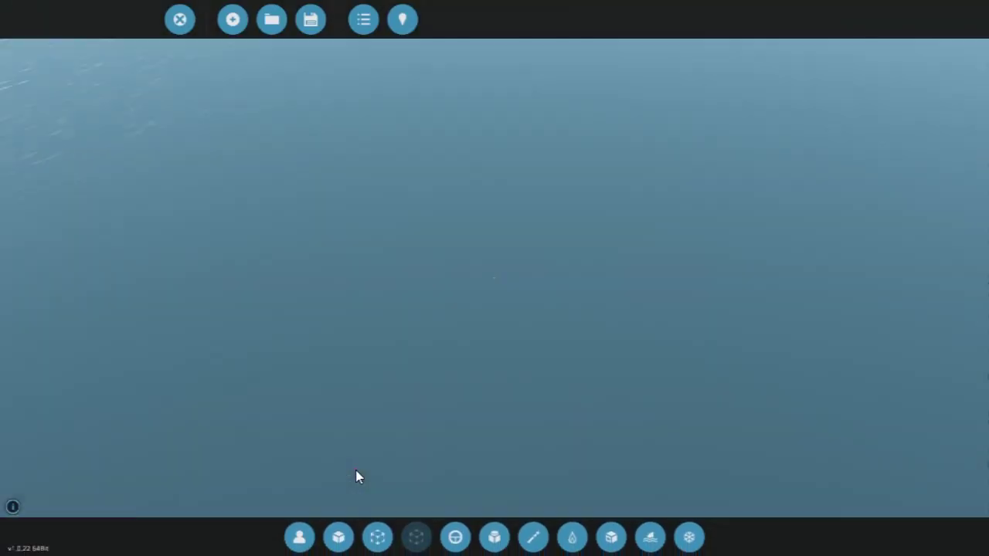
click(455, 536)
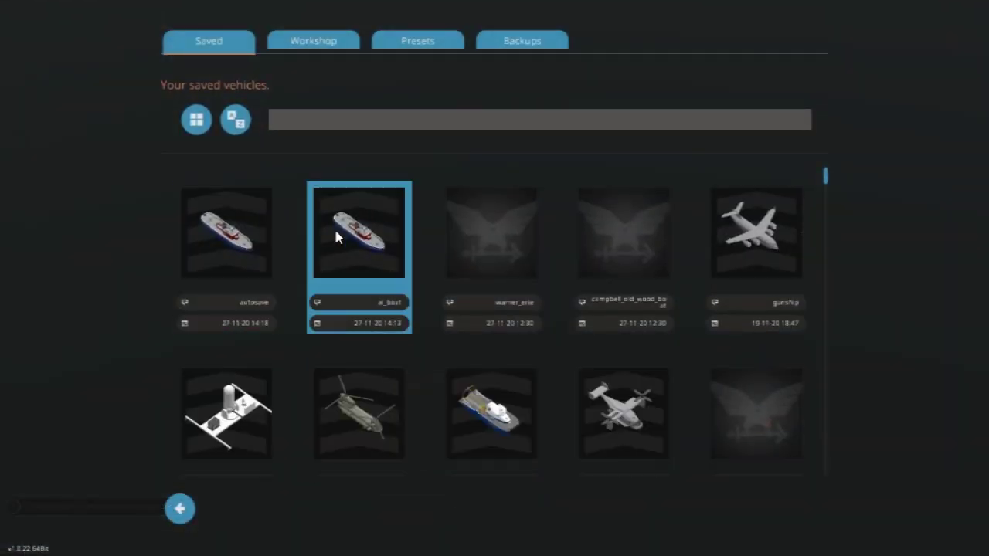
Place the ai_boat tugboat vehicle in the ocean
click(334, 227)
key(f)
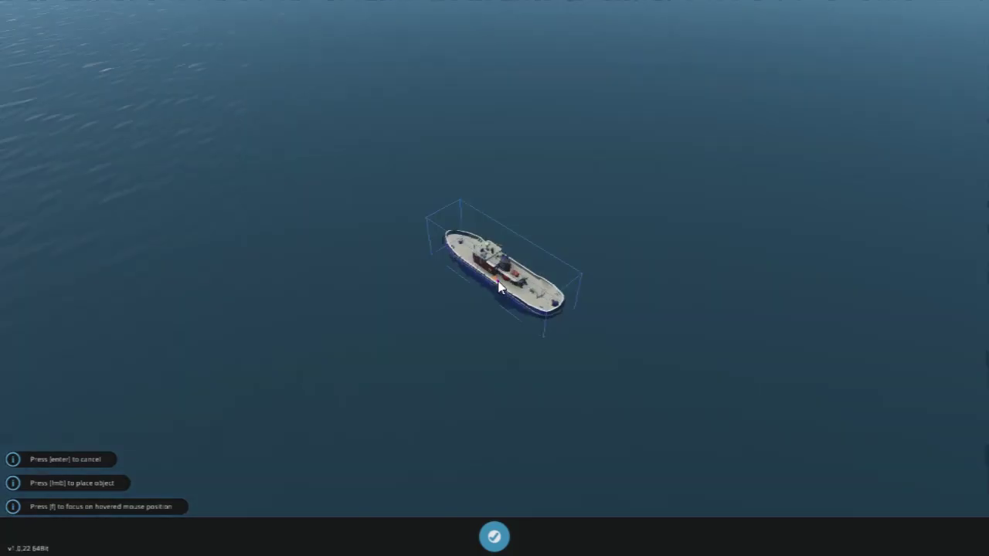
click(494, 282)
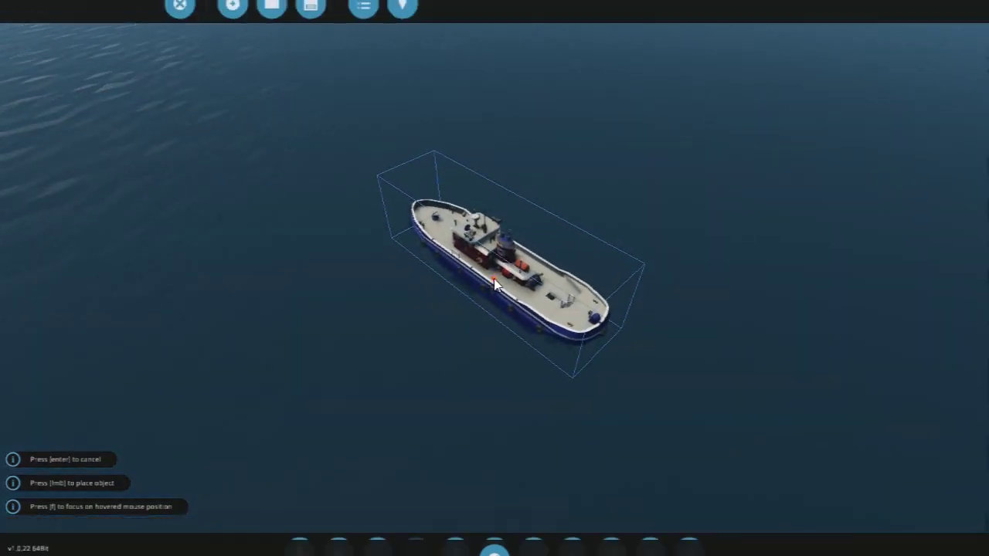
right_drag(518, 116, 760, 305)
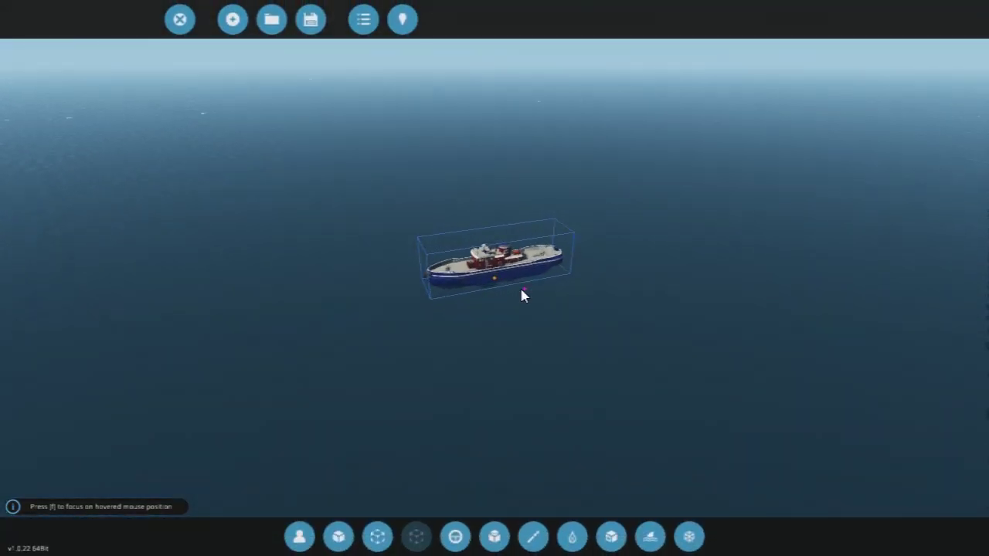
key(f)
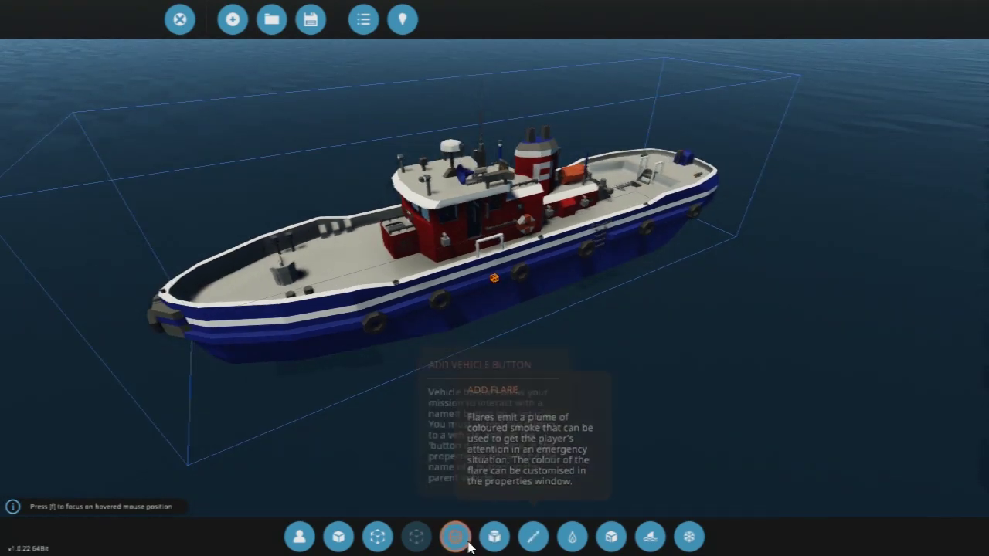
Place a character on the tug's foredeck and change its tag from id_2 to captain
click(299, 539)
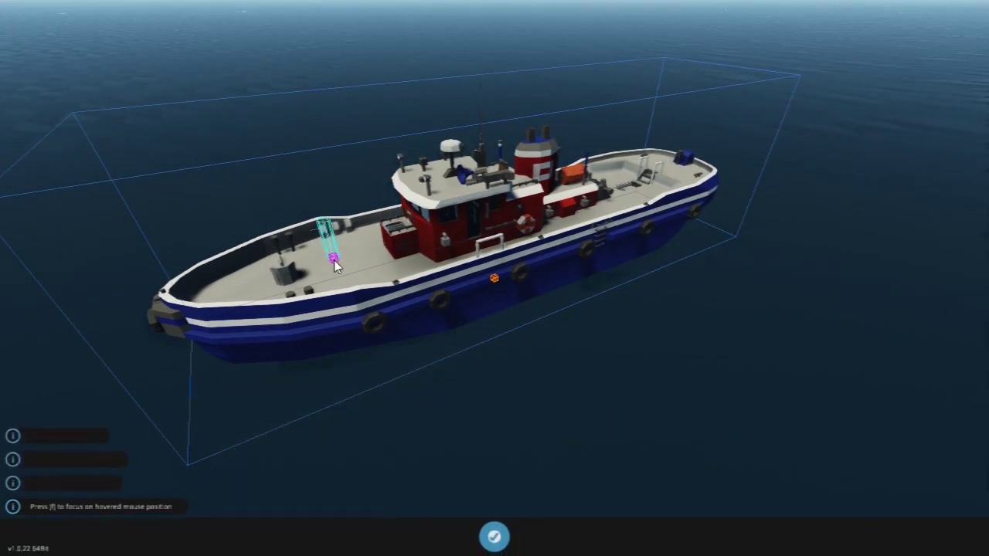
click(340, 247)
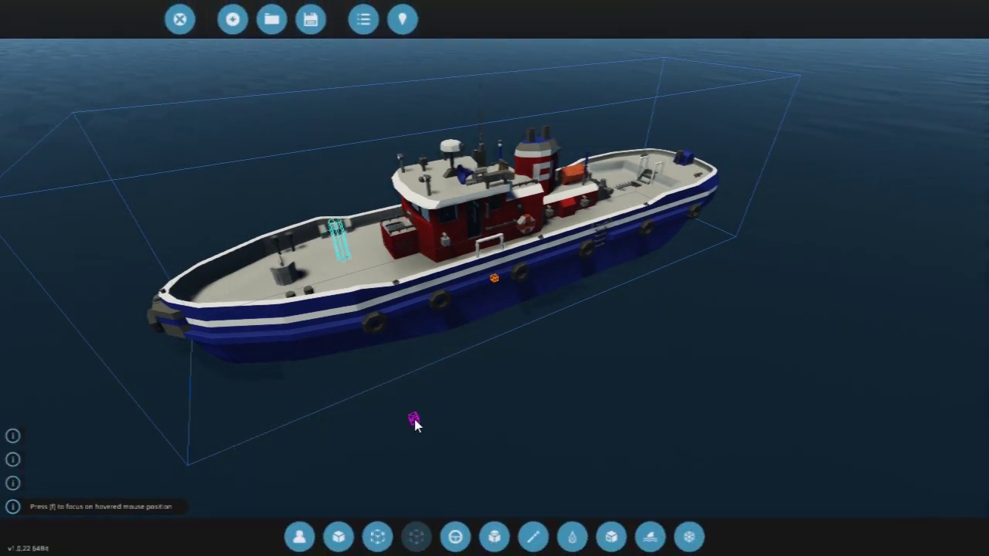
click(344, 248)
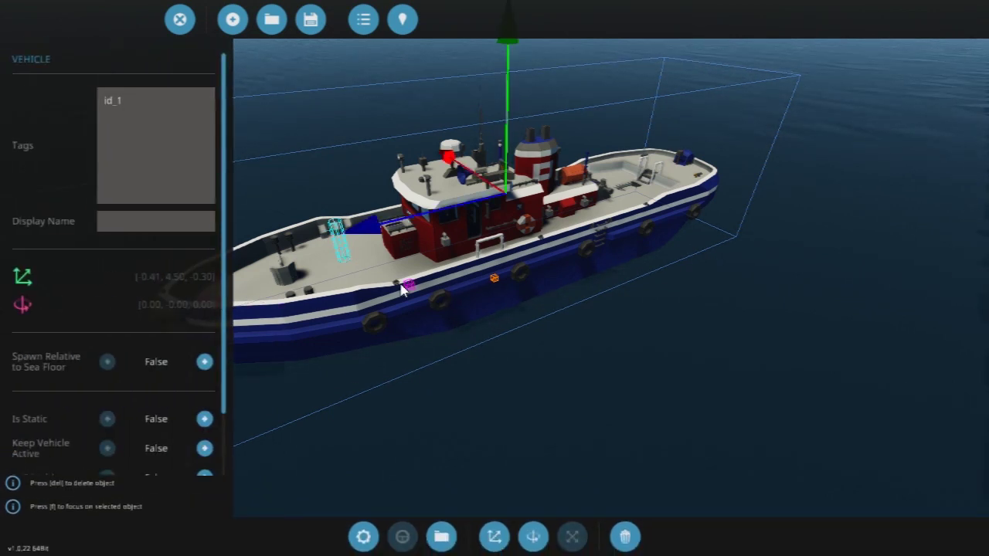
click(340, 255)
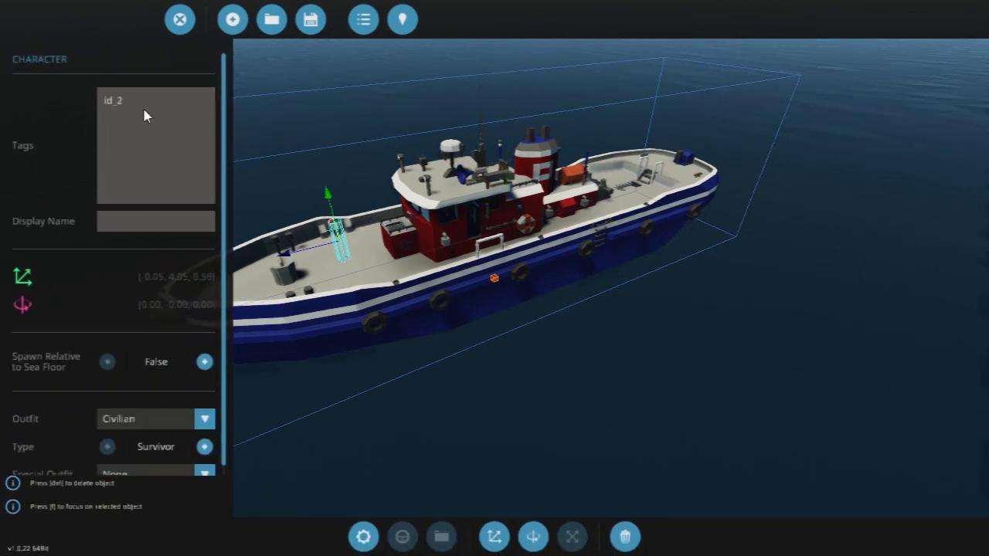
key(BackSpace)
text(ta)
key(BackSpace)
text(agt)
key(BackSpace)
key(BackSpace)
text(ptain)
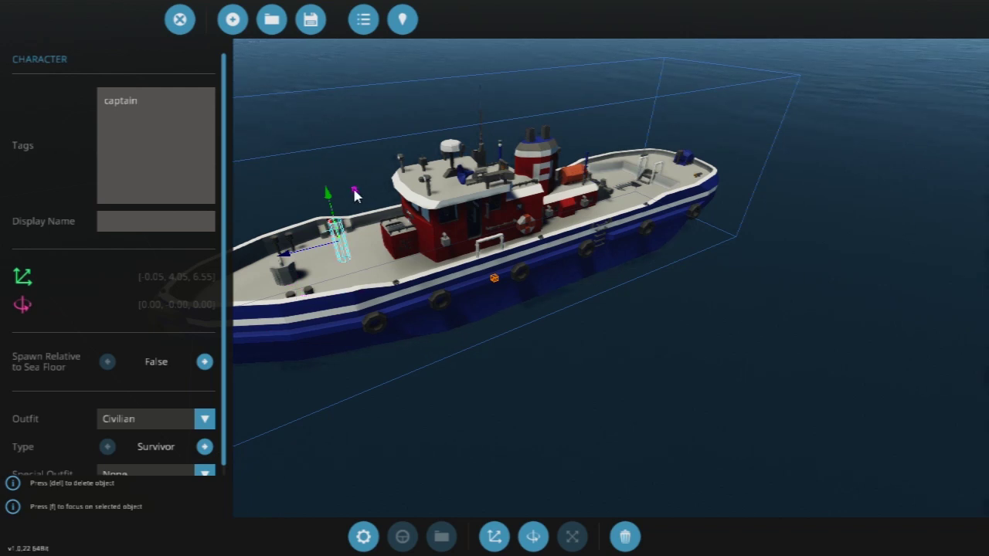
Replace the tugboat's id_1 tag with type=ai_boat, then deselect the boat
click(660, 360)
click(386, 267)
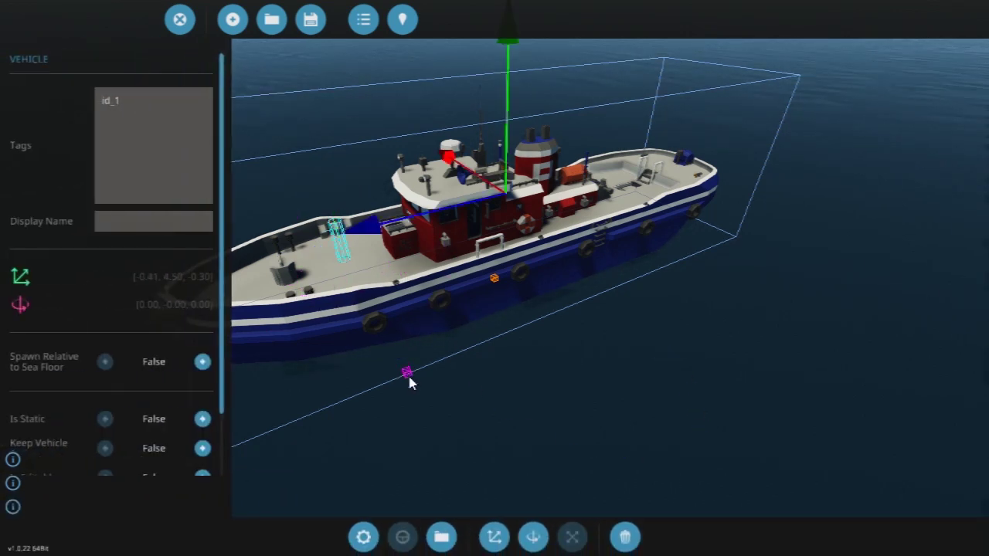
click(99, 99)
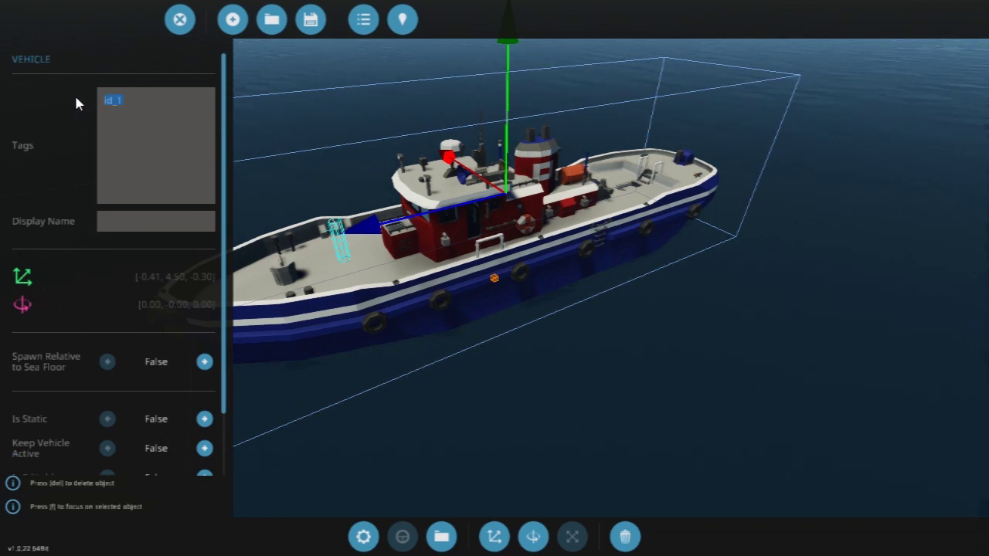
text(type=ai_boat)
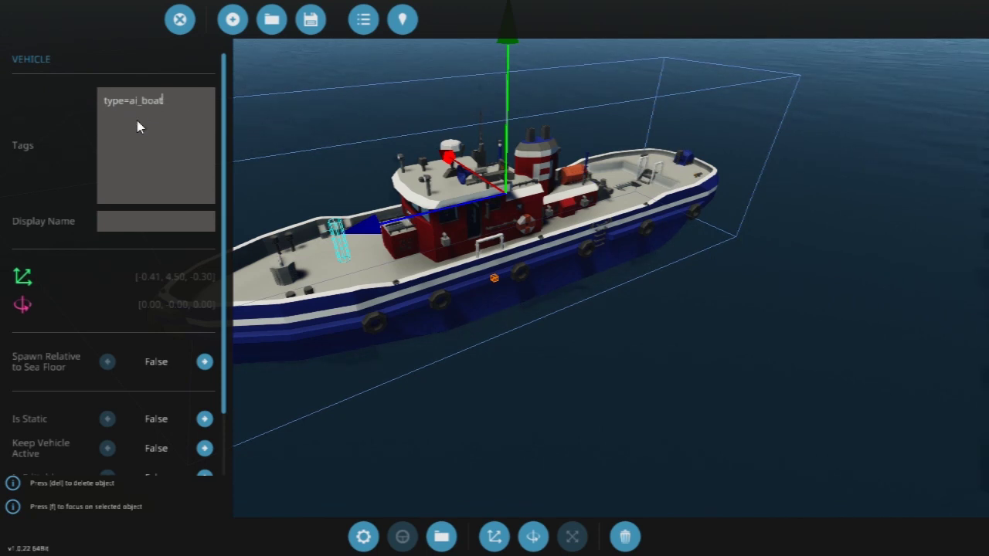
click(954, 394)
scroll(614, 283, down, 5)
scroll(489, 277, up, 3)
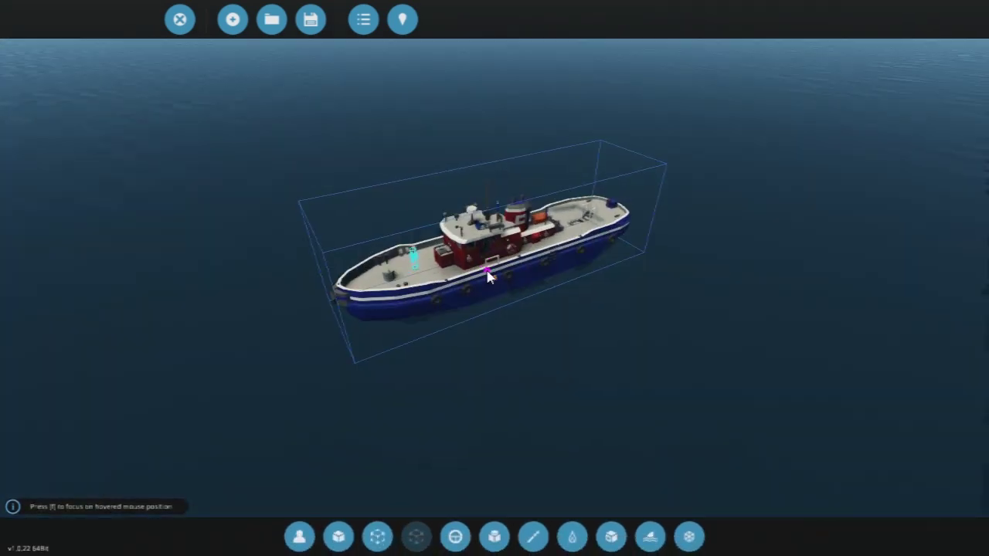
Save the playlist from the overview, overwriting the existing deltars_ai_boat save
click(363, 21)
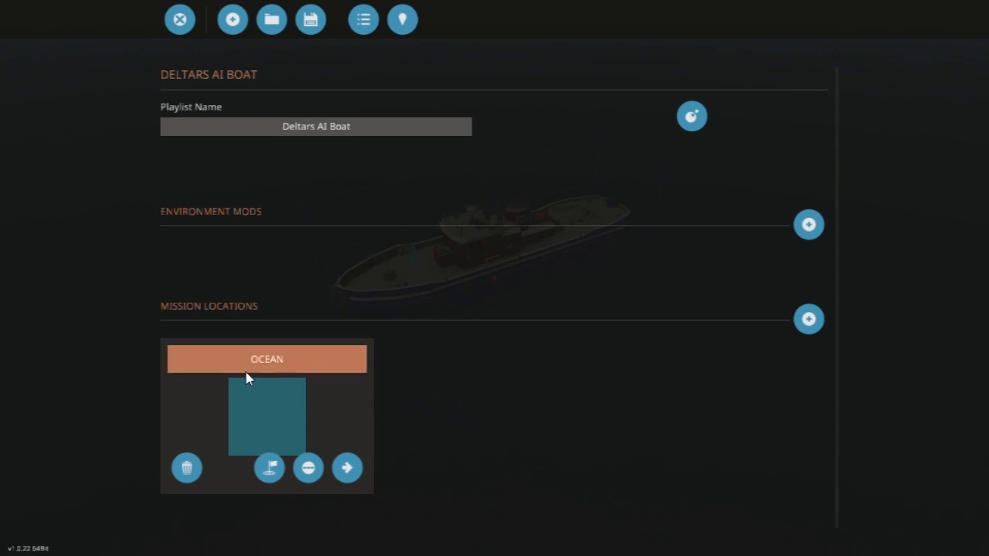
click(310, 20)
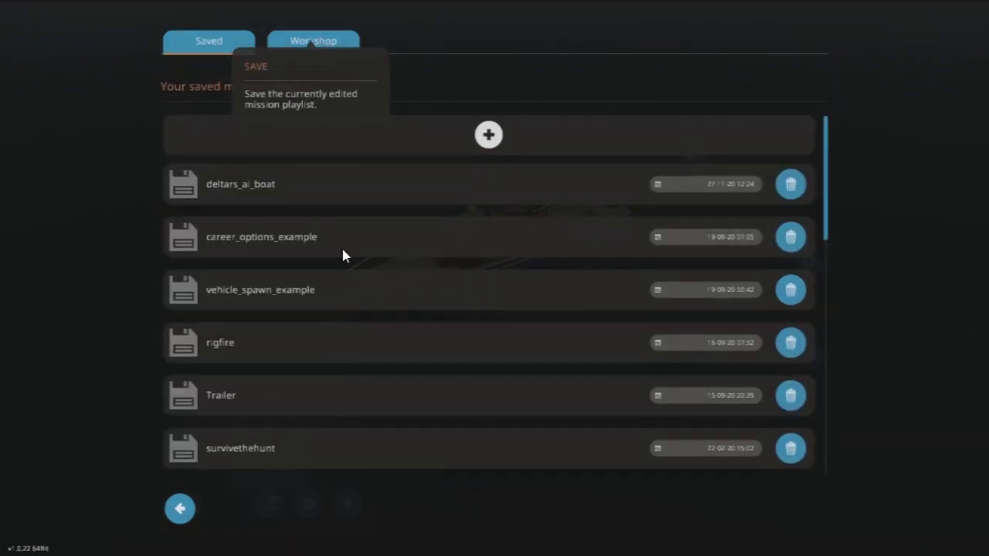
click(265, 181)
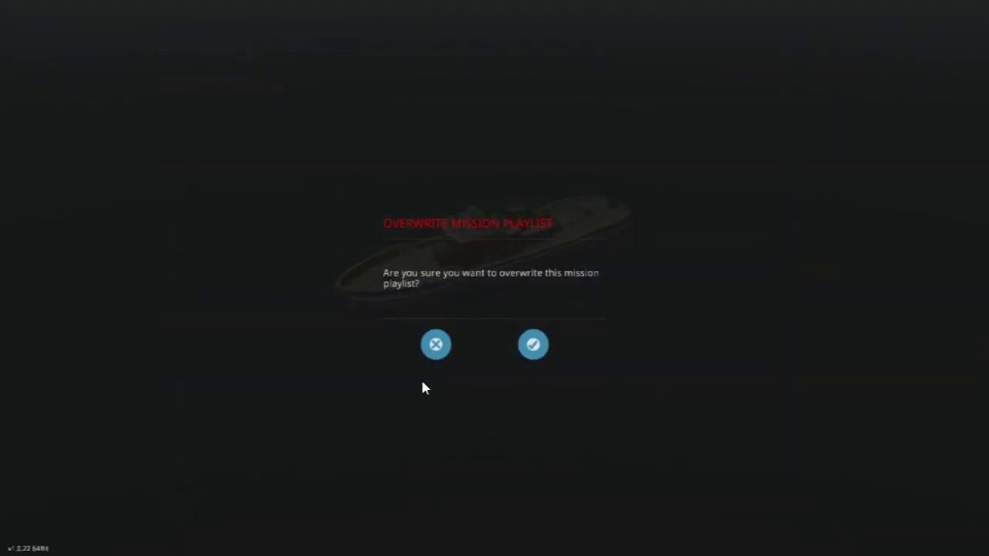
click(534, 347)
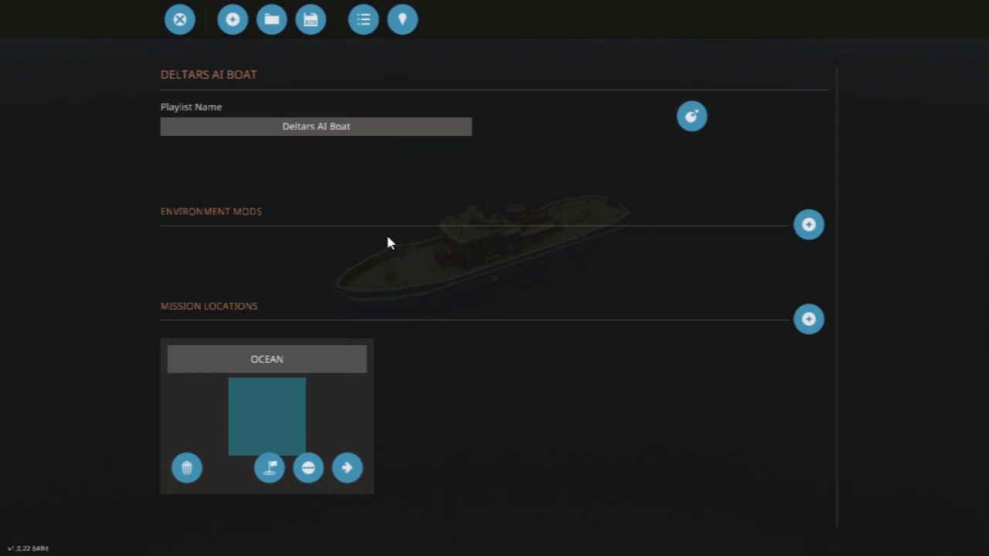
Exit the mission editor and confirm Quit to Menu
click(182, 19)
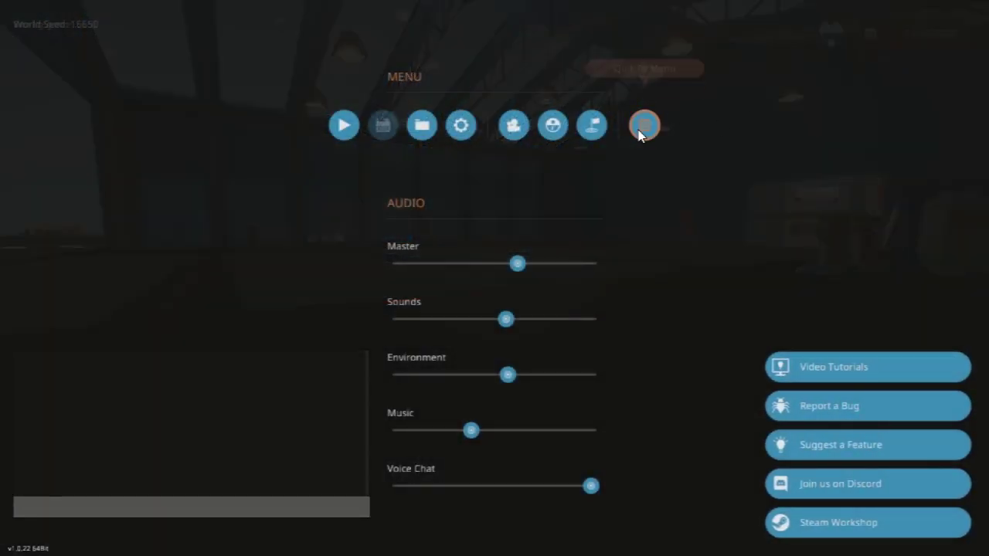
click(643, 129)
click(533, 342)
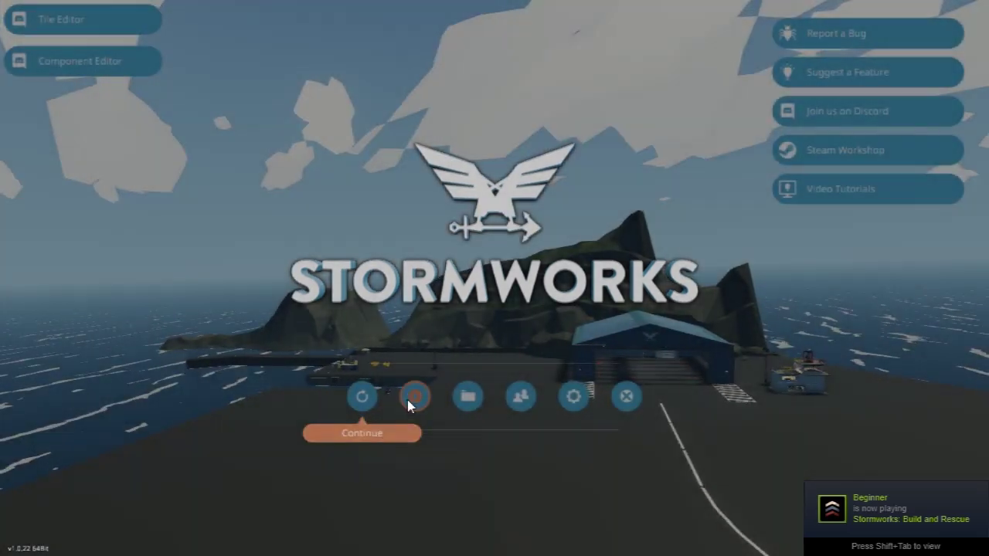
In New Game setup, tick Deltars AI Boat in the Saved addons list and return
click(360, 397)
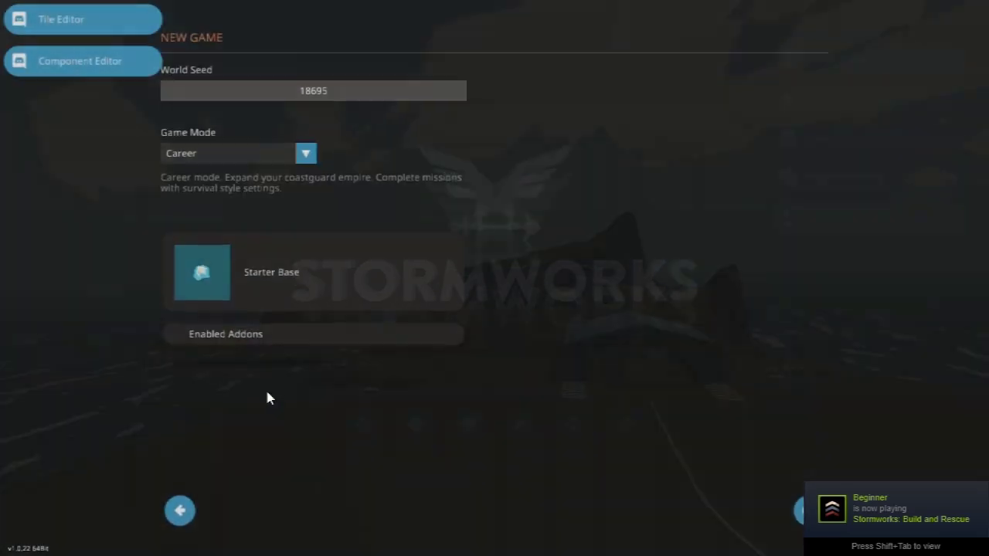
click(276, 334)
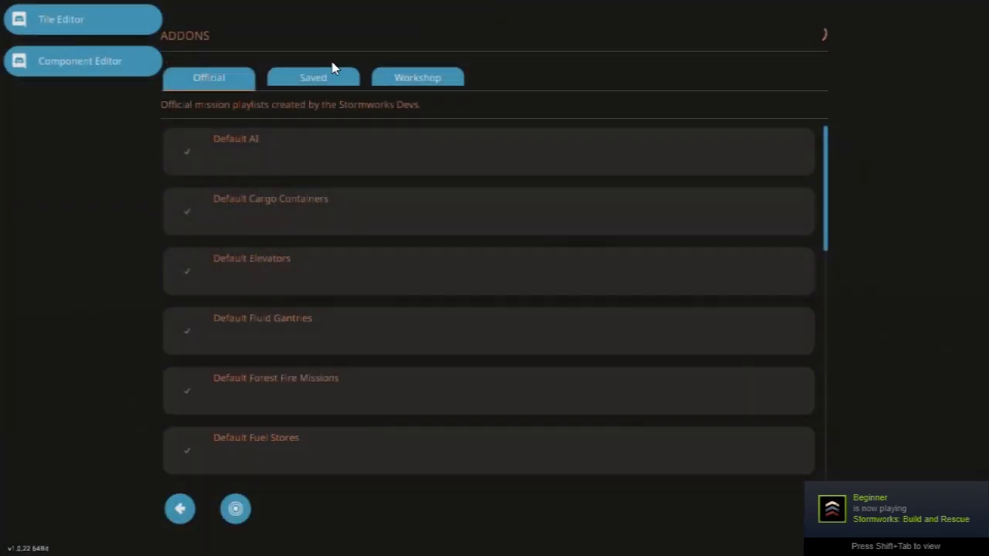
click(332, 71)
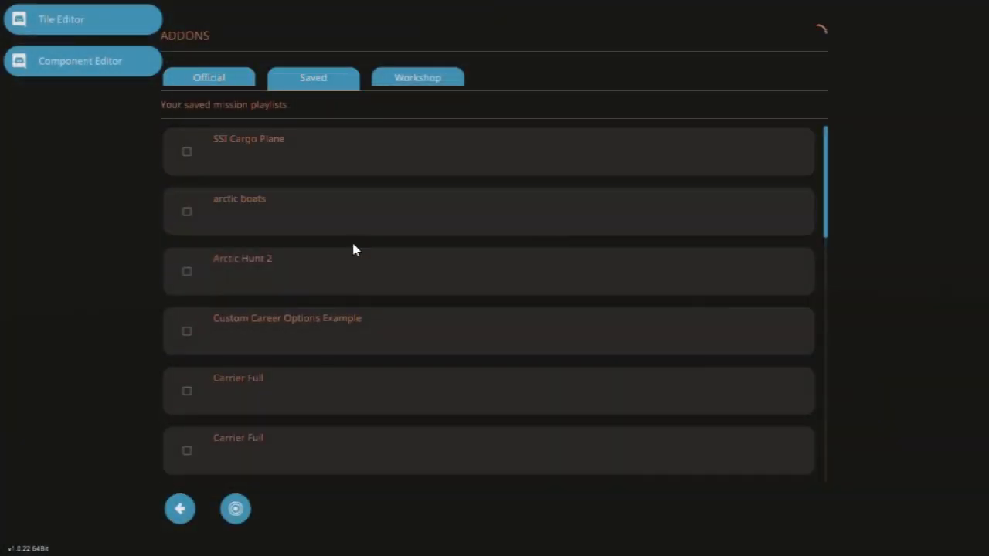
click(223, 85)
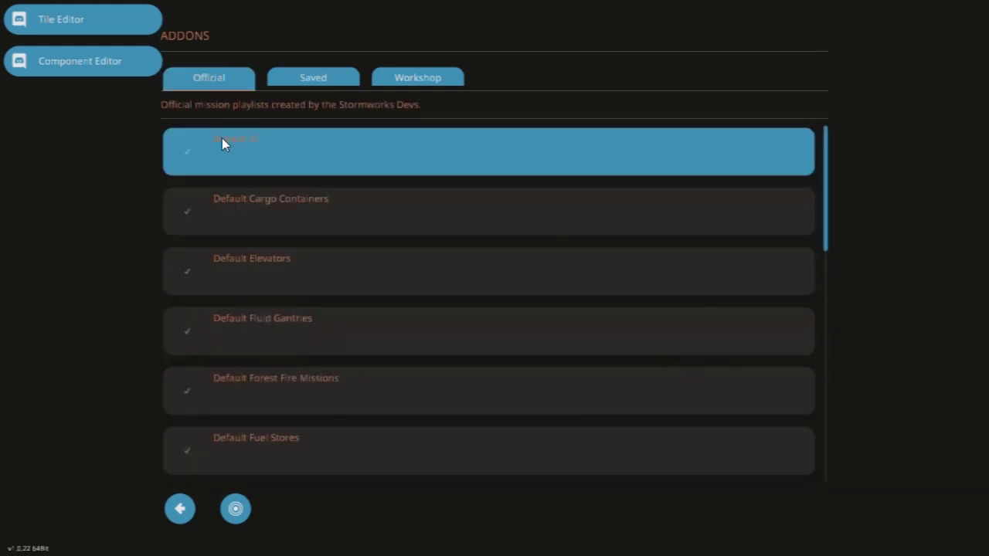
click(296, 85)
scroll(328, 186, down, 2)
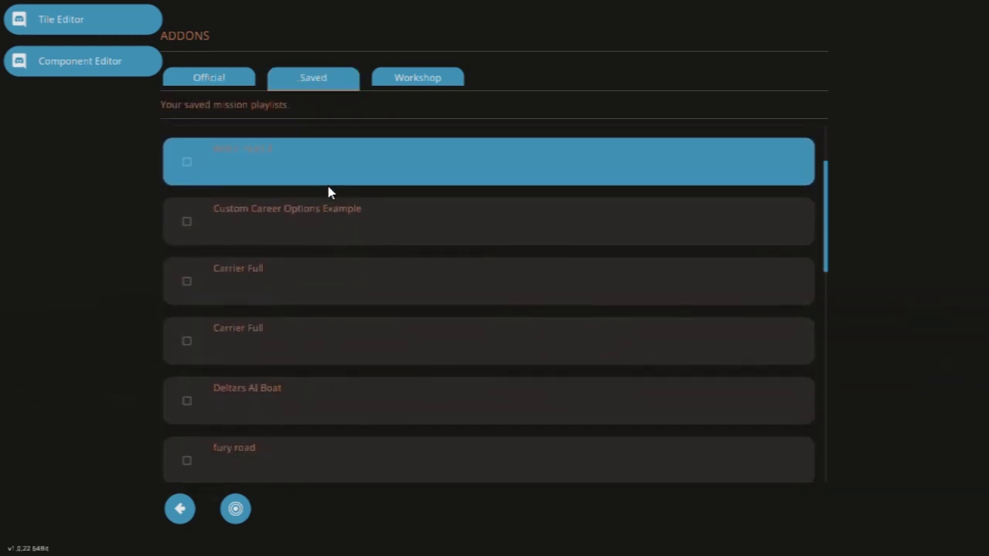
scroll(327, 193, down, 2)
click(186, 288)
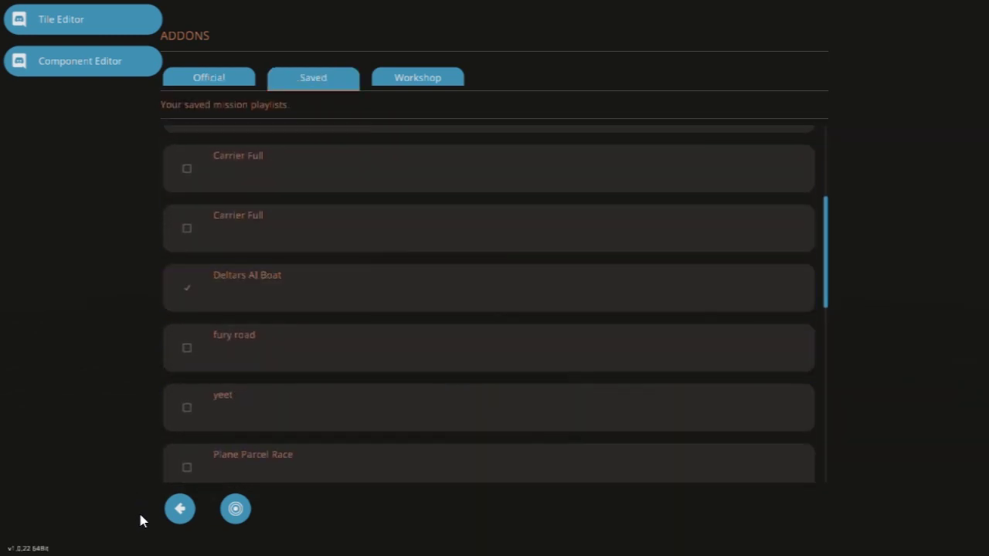
click(186, 512)
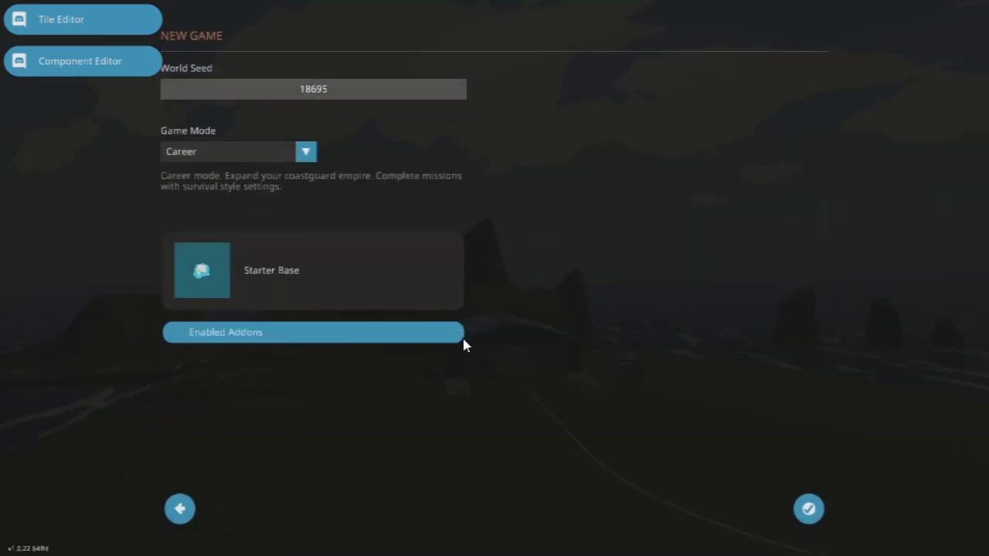